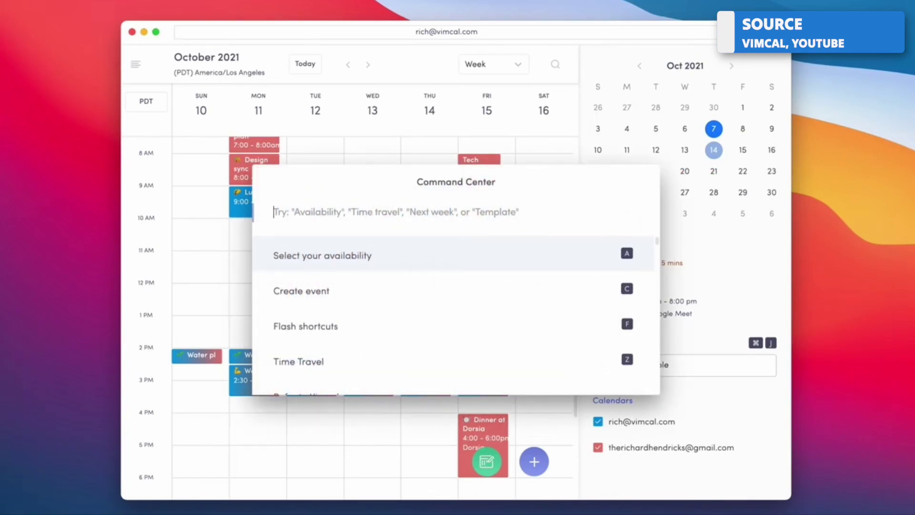
Enable dark mode in Vimcal by typing 'dark' in the Command Center
type("dark")
left_click(410, 255)
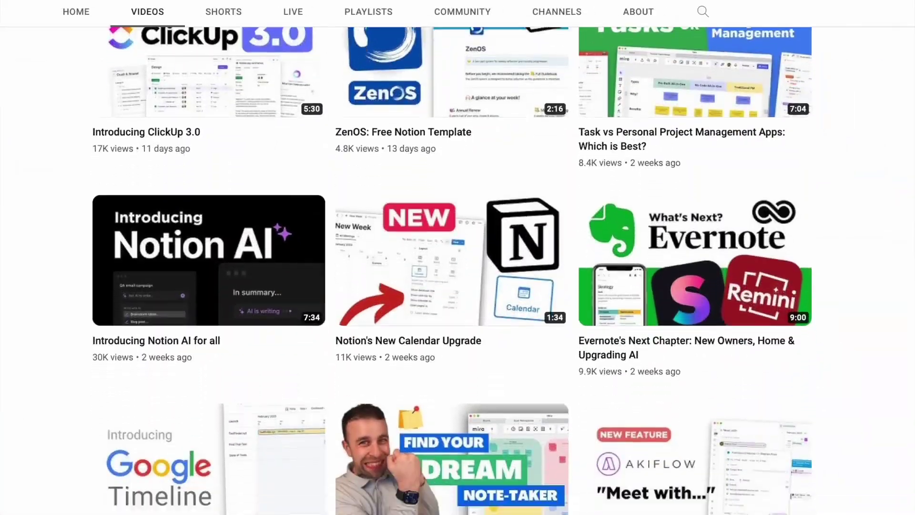
Scroll down through the Keep Productive channel's video grid
scroll(452, 270, "down", 7)
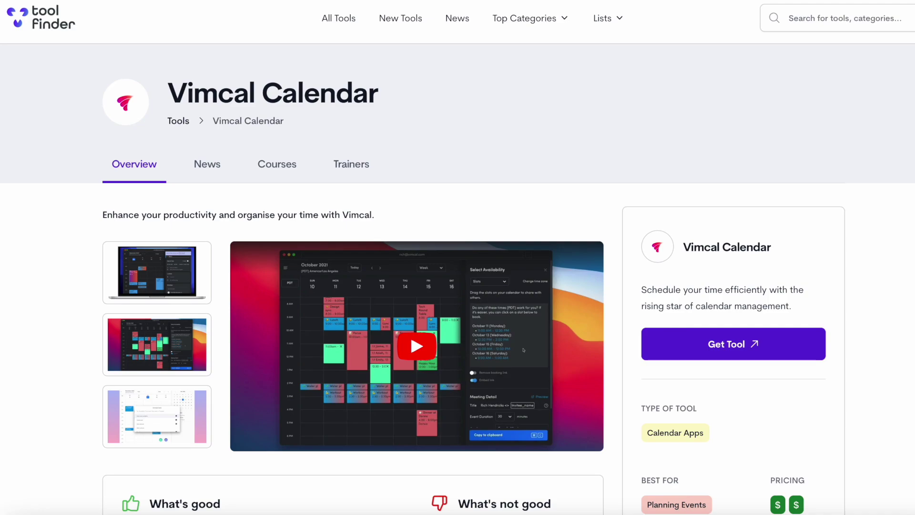
Scroll the Vimcal Calendar write-up past Key Features to Who is Vimcal Best For and Similar tools
scroll(457, 277, "down", 10)
scroll(458, 276, "down", 10)
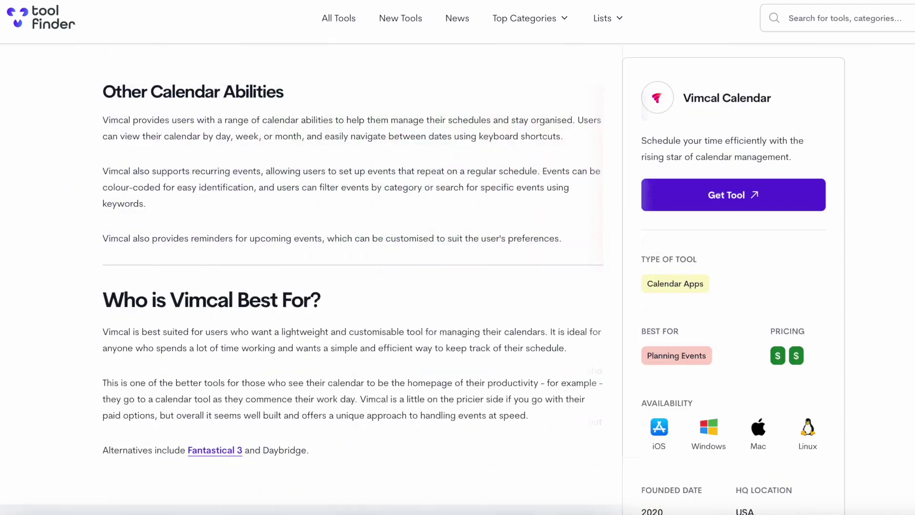
scroll(457, 277, "down", 10)
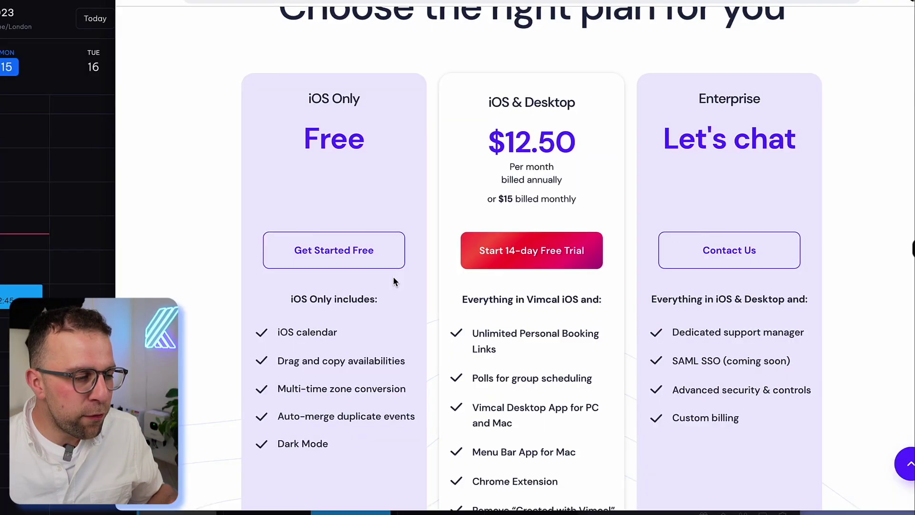
scroll(393, 277, "down", 2)
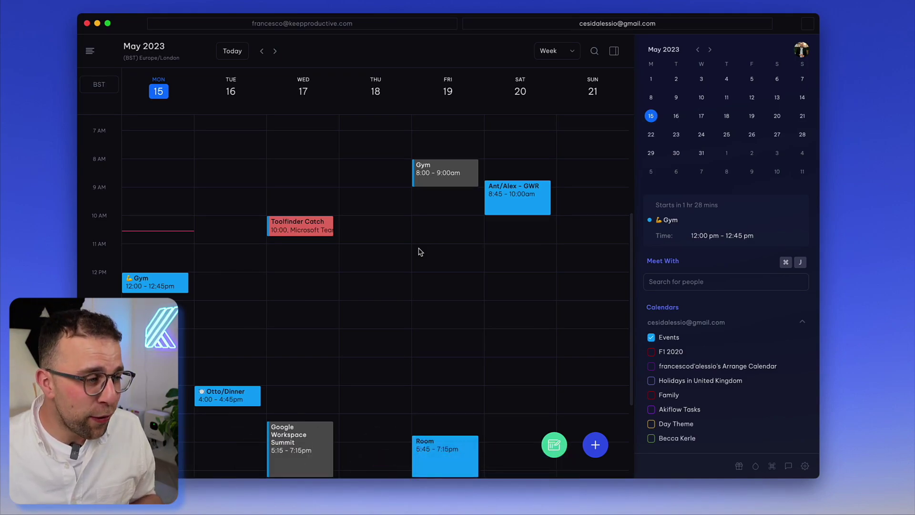
scroll(421, 252, "down", 1)
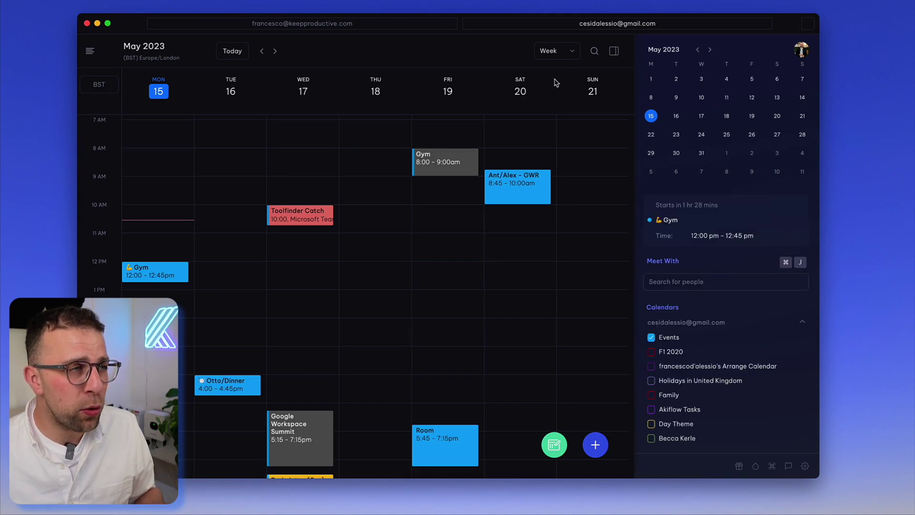
left_click(556, 51)
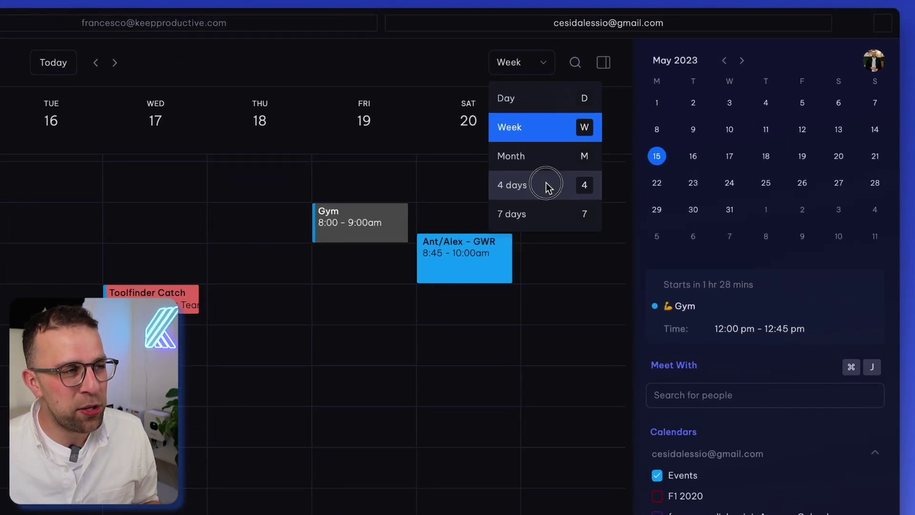
left_click(545, 182)
left_click(543, 64)
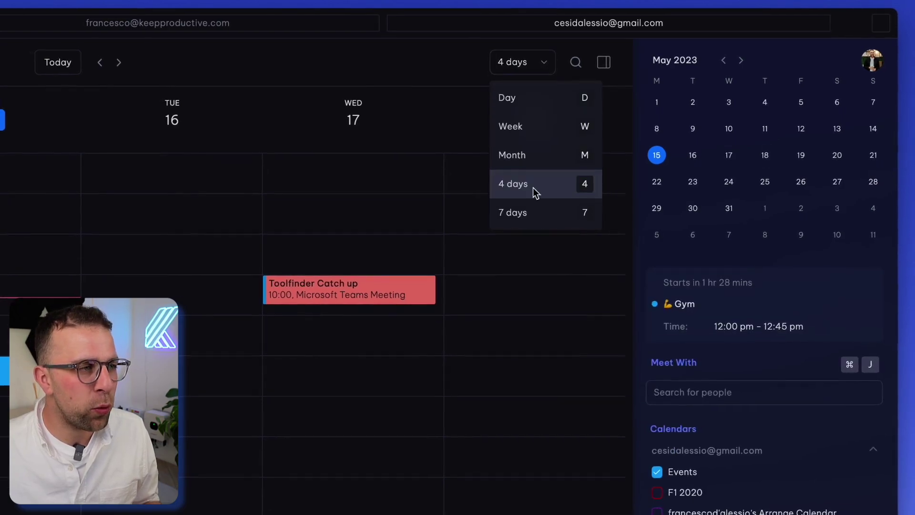
left_click(551, 154)
left_click(548, 61)
left_click(556, 118)
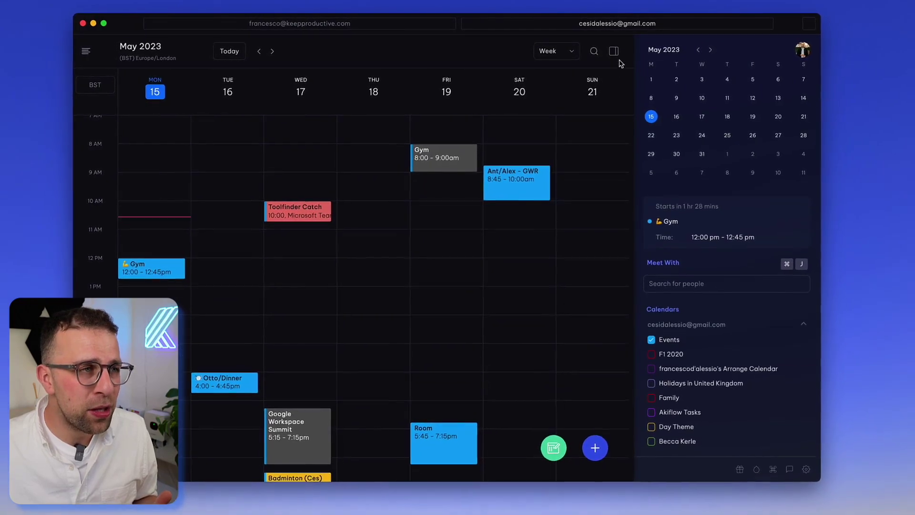
left_click(613, 51)
left_click(795, 51)
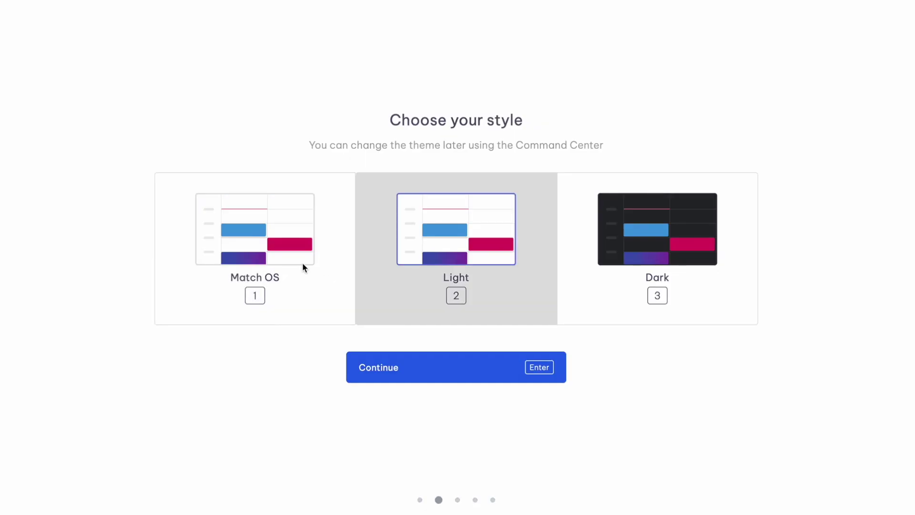
Choose the Match OS style and accept the suggested booking username
left_click(302, 265)
left_click(462, 375)
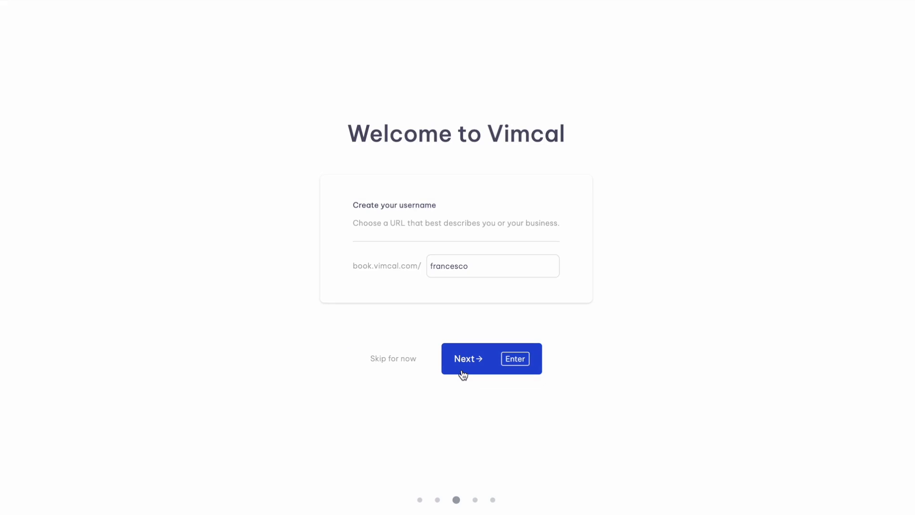
left_click(483, 358)
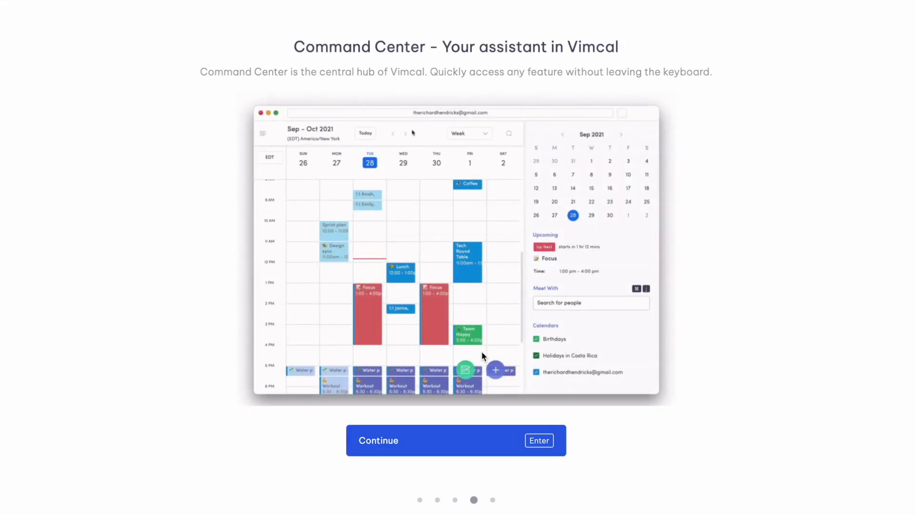
Advance past the Command Center and Slots tutorials to the final onboarding page
key("Return")
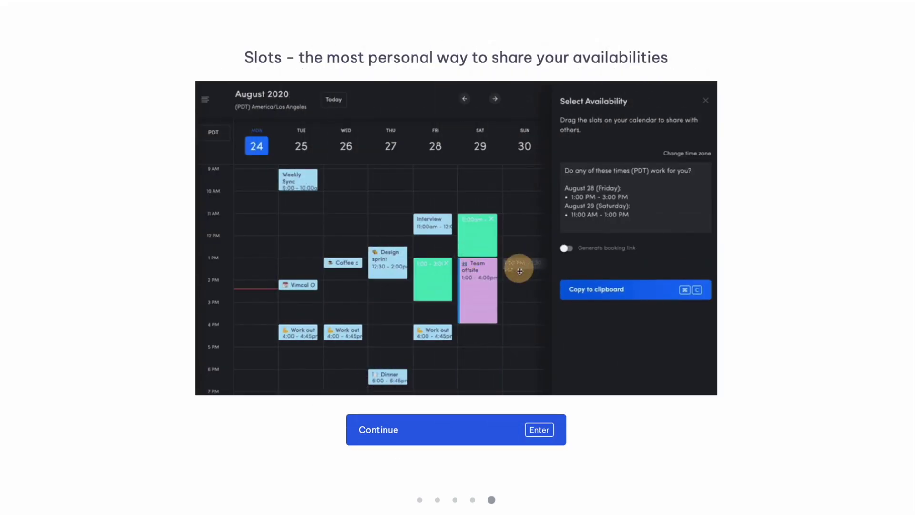
key("Return")
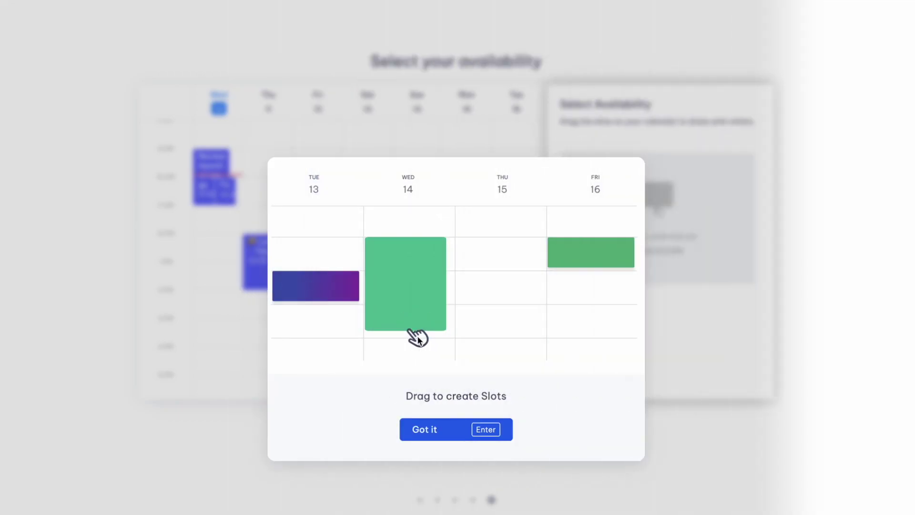
key("Return")
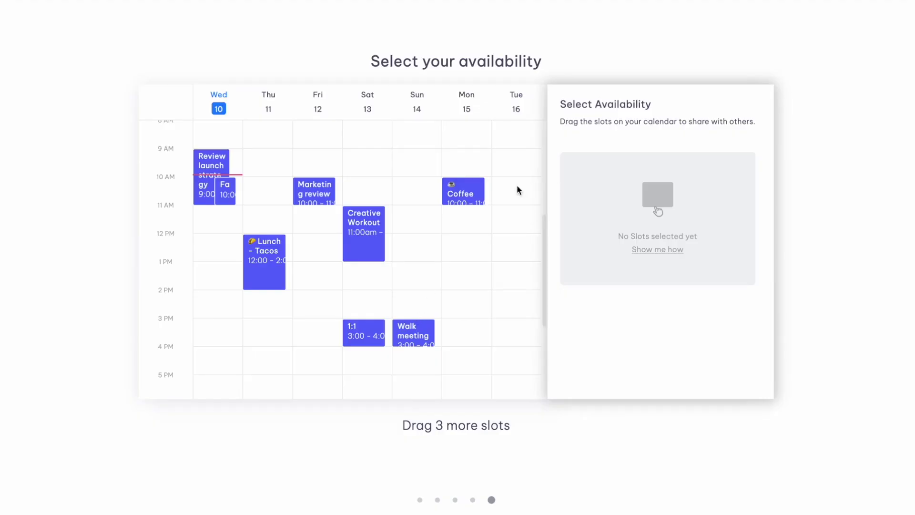
key("Return")
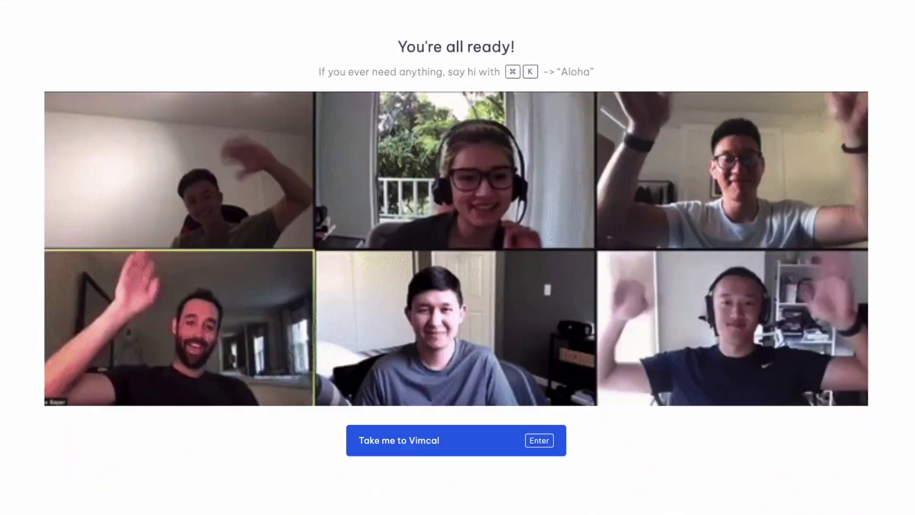
key("Return")
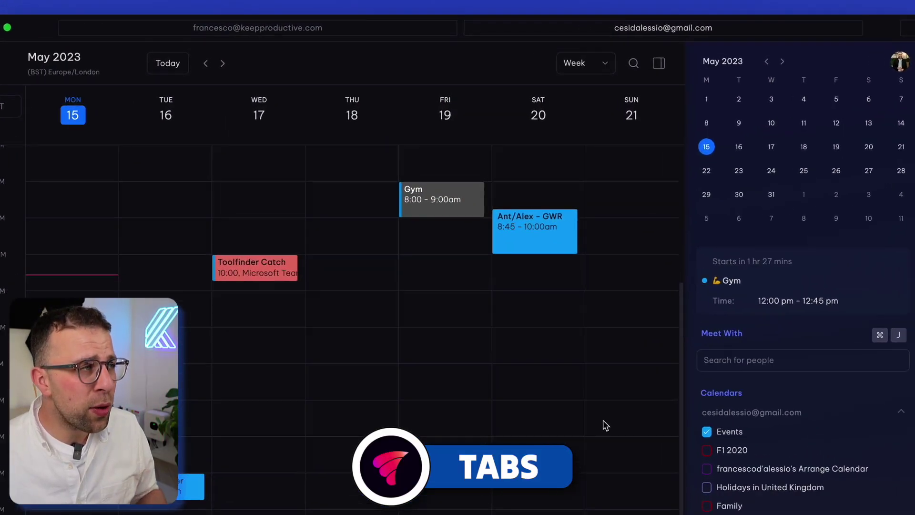
left_click(279, 39)
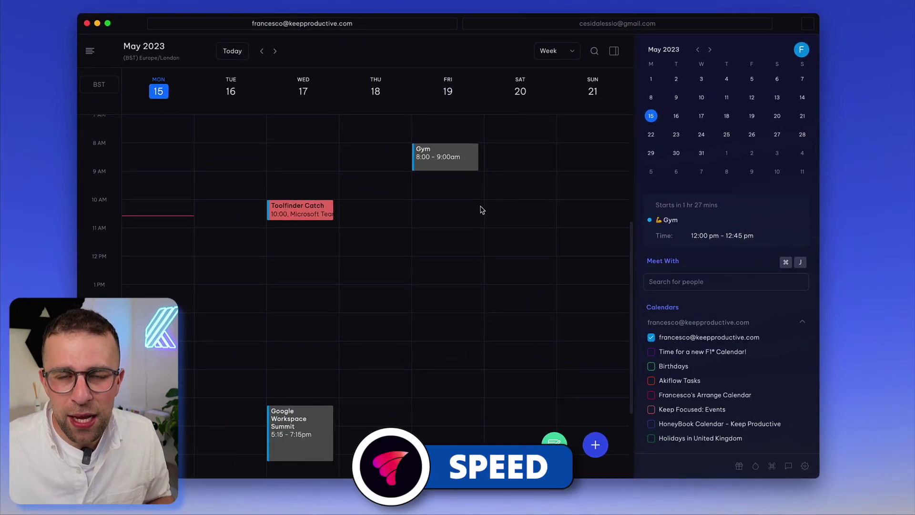
scroll(481, 210, "up", 1)
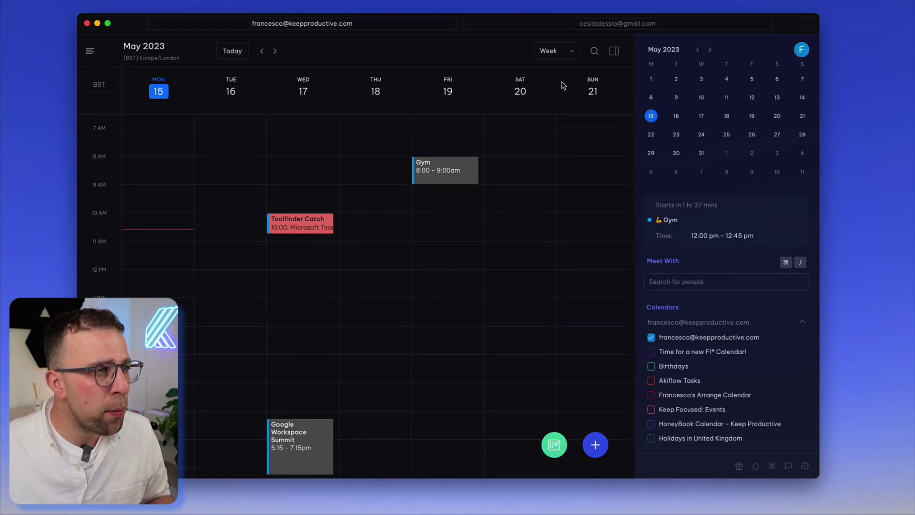
left_click(591, 24)
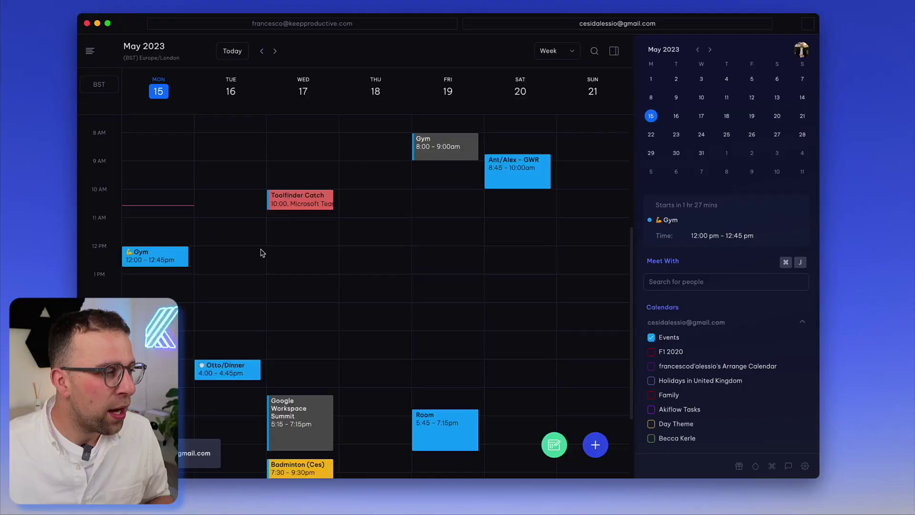
scroll(251, 258, "down", 1)
left_click(153, 233)
key("Escape")
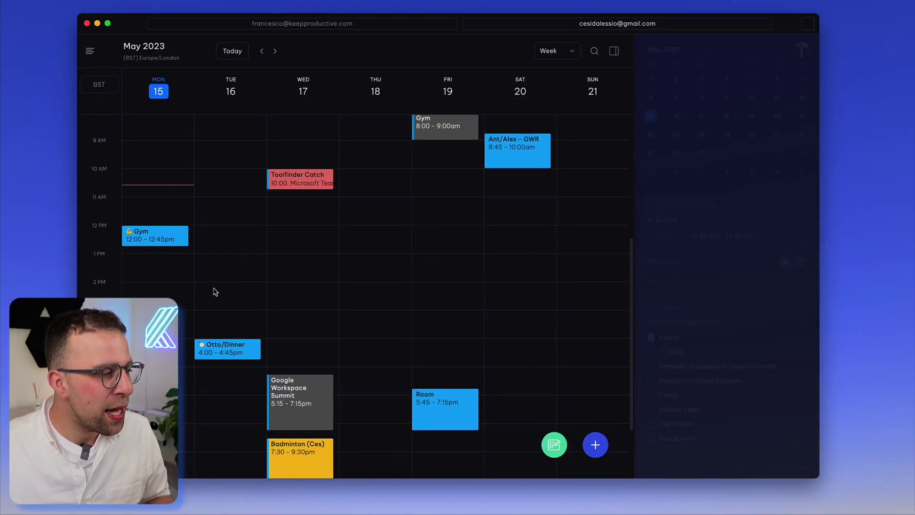
left_click(259, 285)
left_click(281, 267)
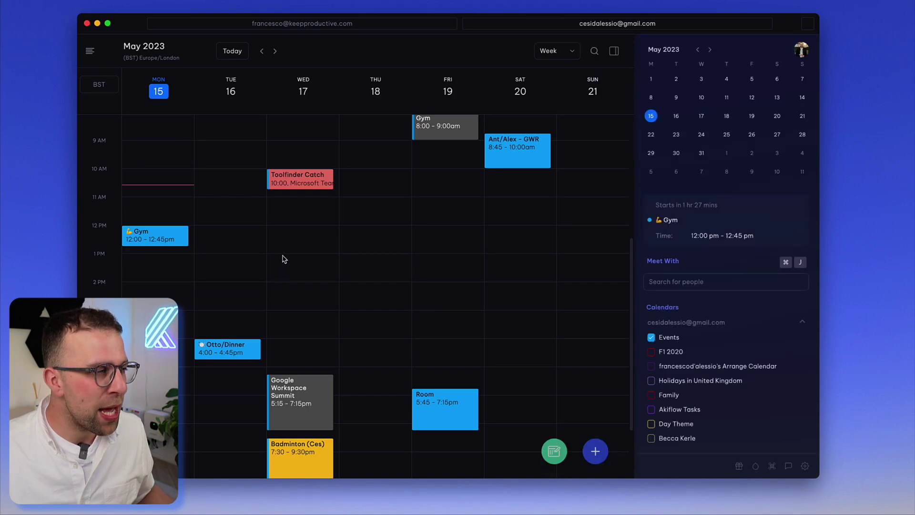
left_click(287, 257)
left_click_drag(352, 255, 400, 370)
key("Escape")
left_click_drag(465, 262, 467, 338)
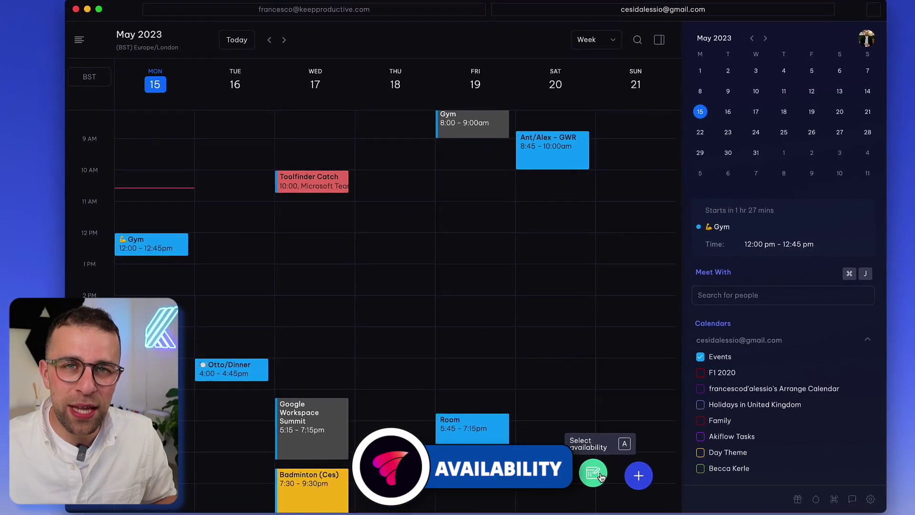
Mark availability slots Wednesday 17 through Sunday 21 May, then preview the copyable availability text
key("s")
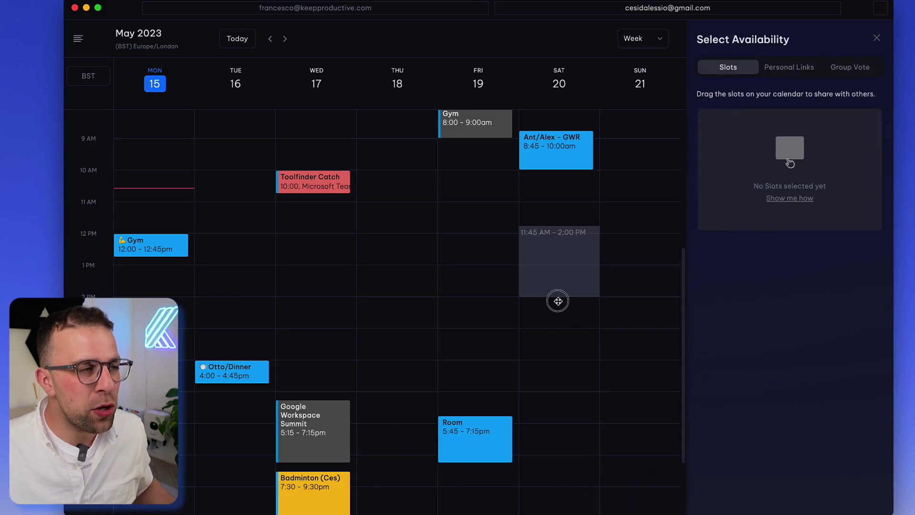
left_click(556, 303)
left_click(478, 326)
left_click(392, 331)
left_click(316, 349)
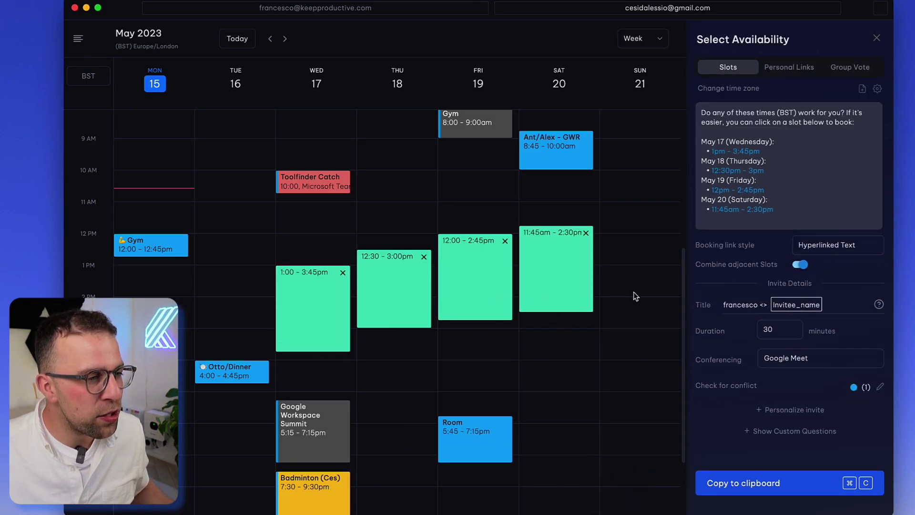
left_click(637, 355)
left_click(570, 382)
left_click(470, 372)
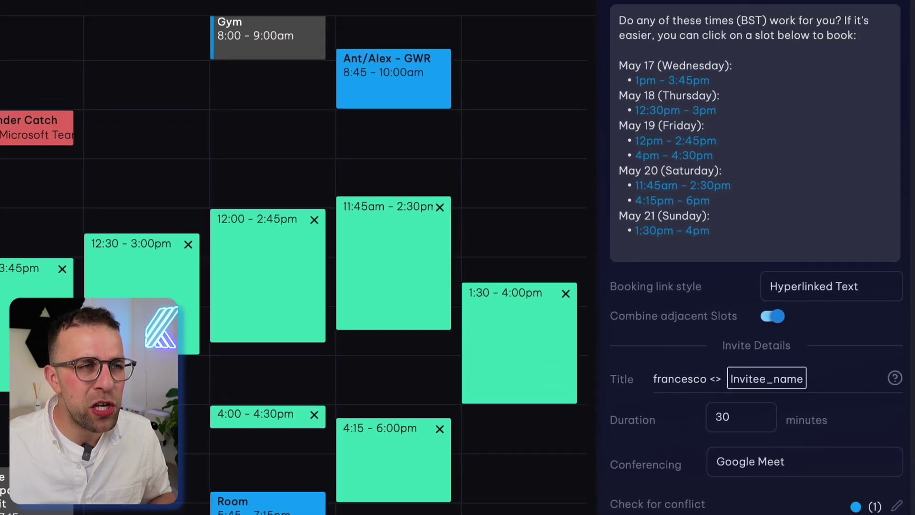
left_click(768, 139)
left_click(700, 255)
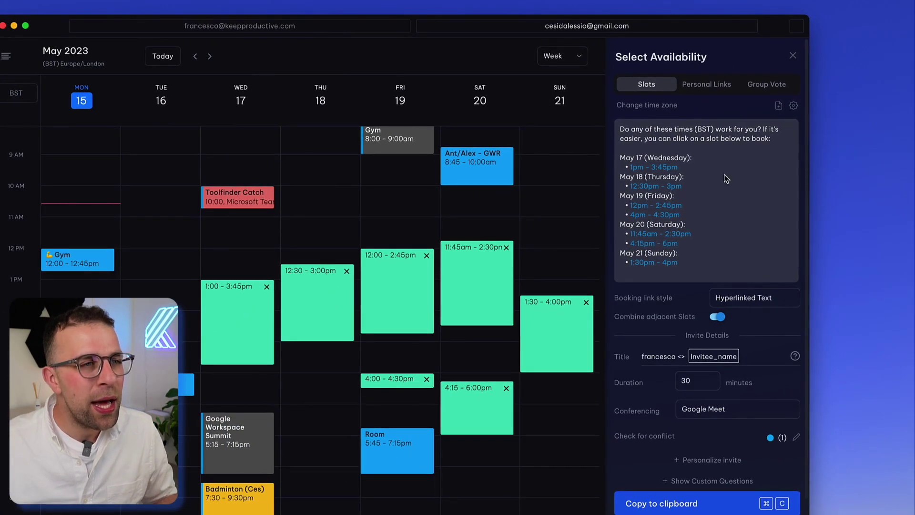
Close the template popup and start creating a group vote link
left_click(776, 87)
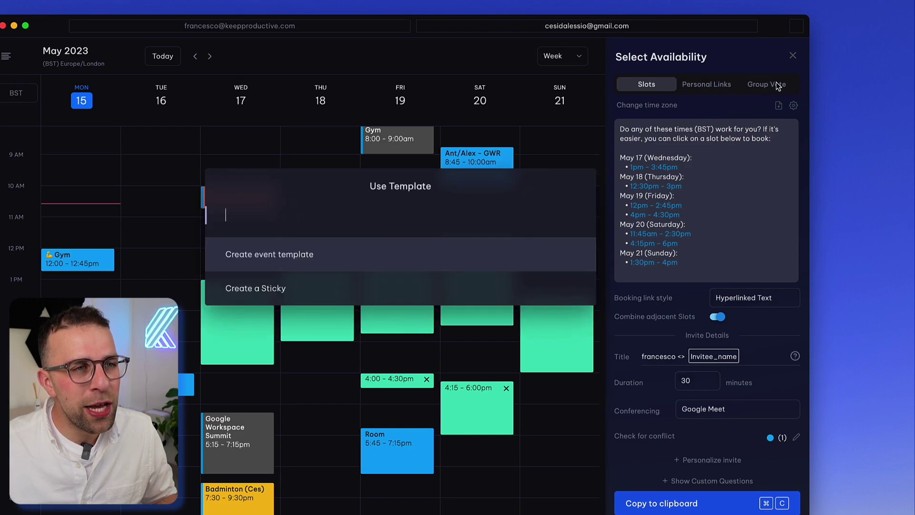
left_click(771, 87)
left_click(756, 88)
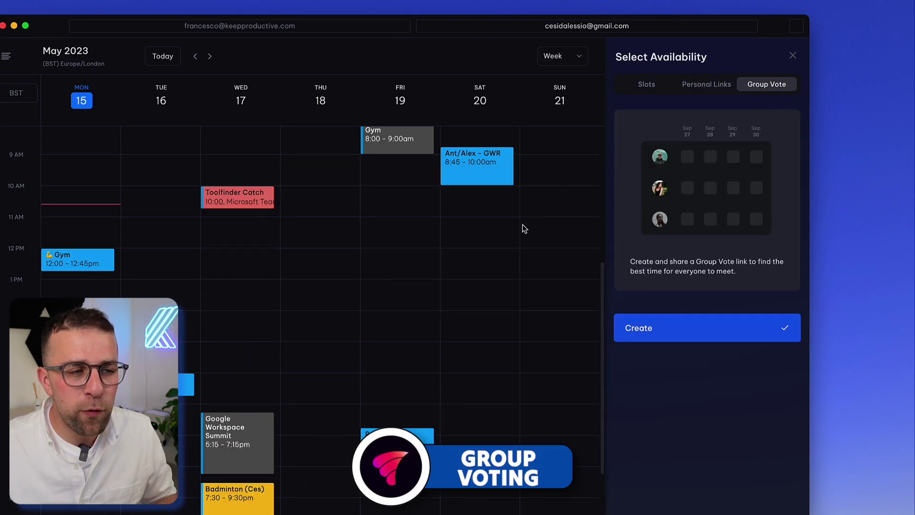
left_click(669, 332)
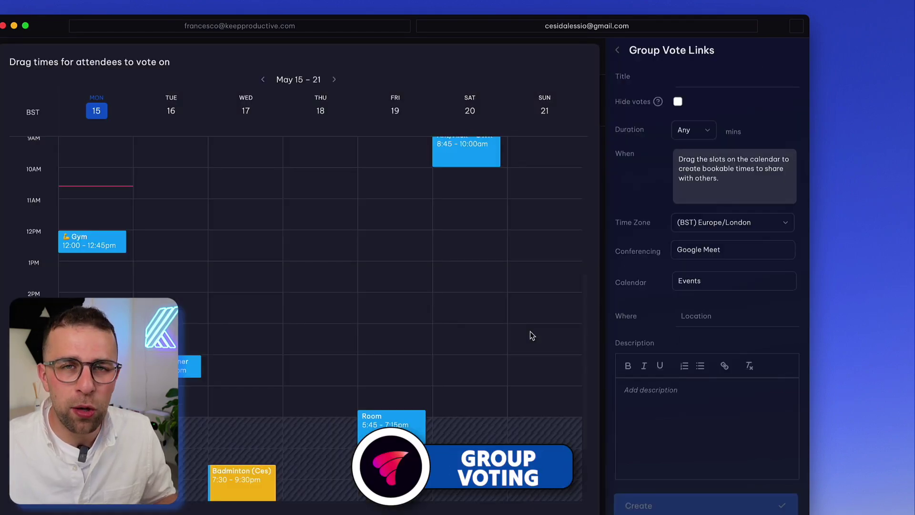
Add Saturday 1:15–3:00pm and Friday 1:00–3:15pm vote times, then close the setup
left_click_drag(457, 271, 462, 325)
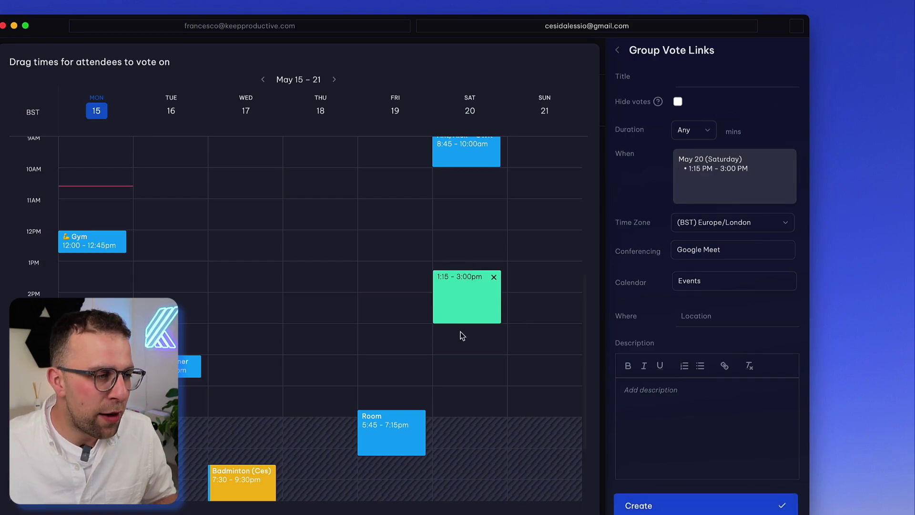
left_click_drag(391, 263, 404, 332)
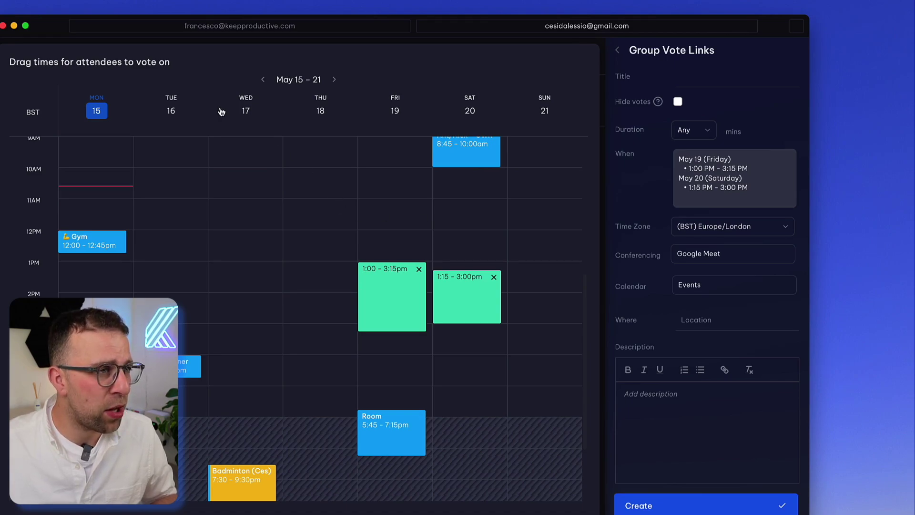
key("Escape")
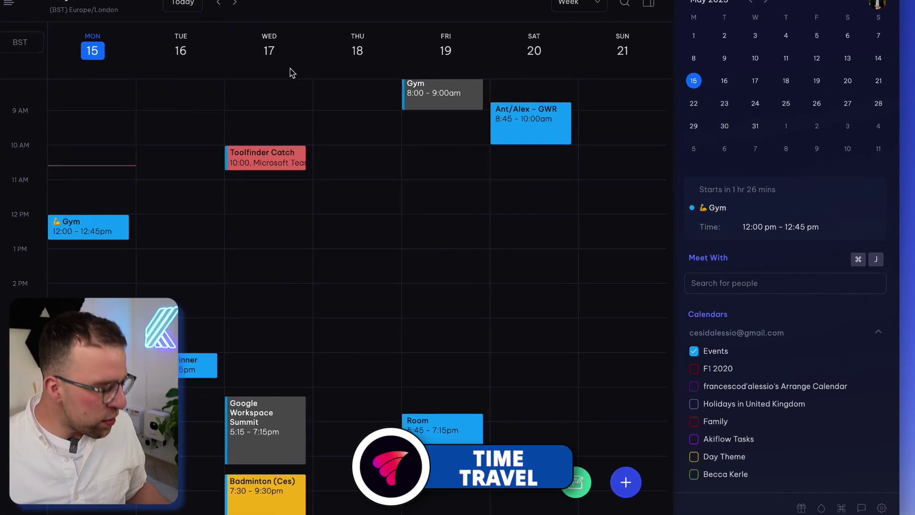
key("super+k")
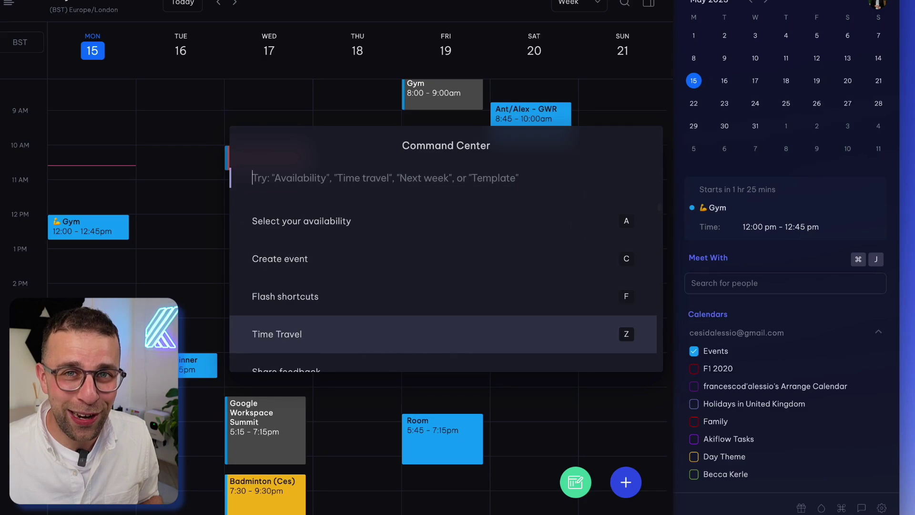
key("Return")
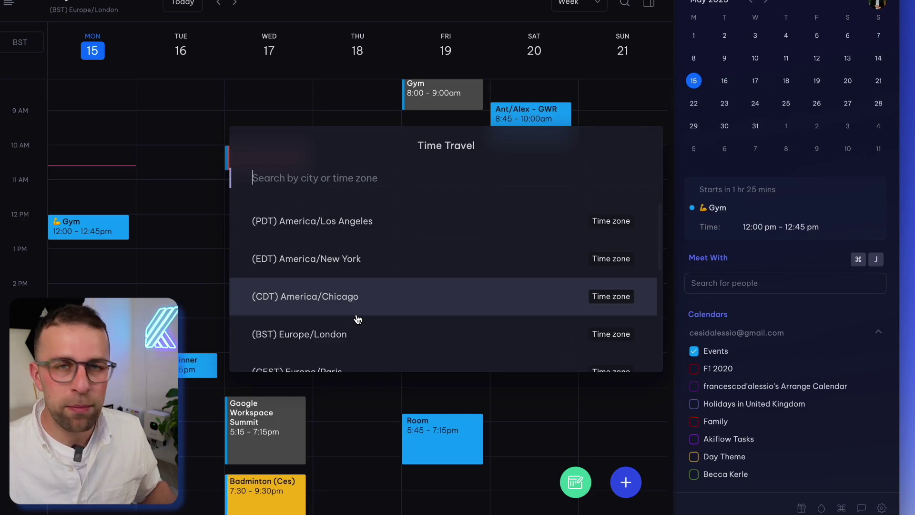
key("Escape")
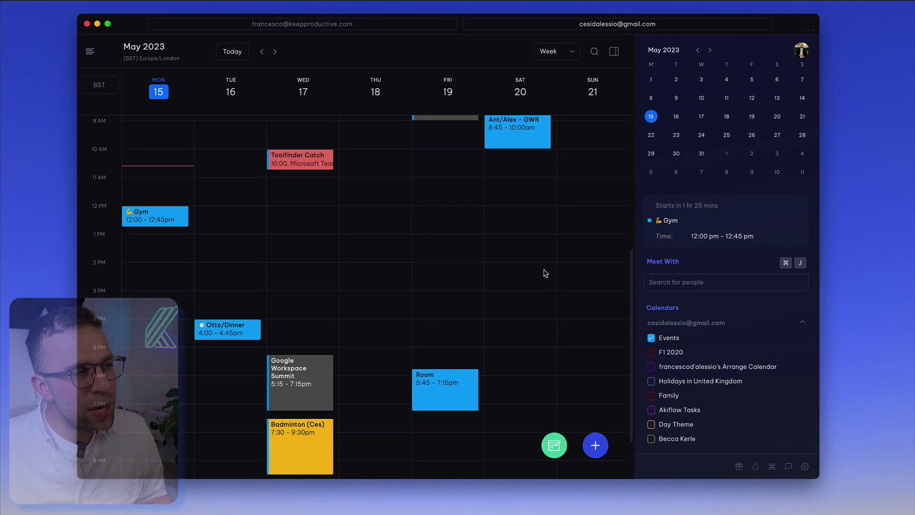
scroll(486, 281, "down", 1)
scroll(313, 128, "up", 2)
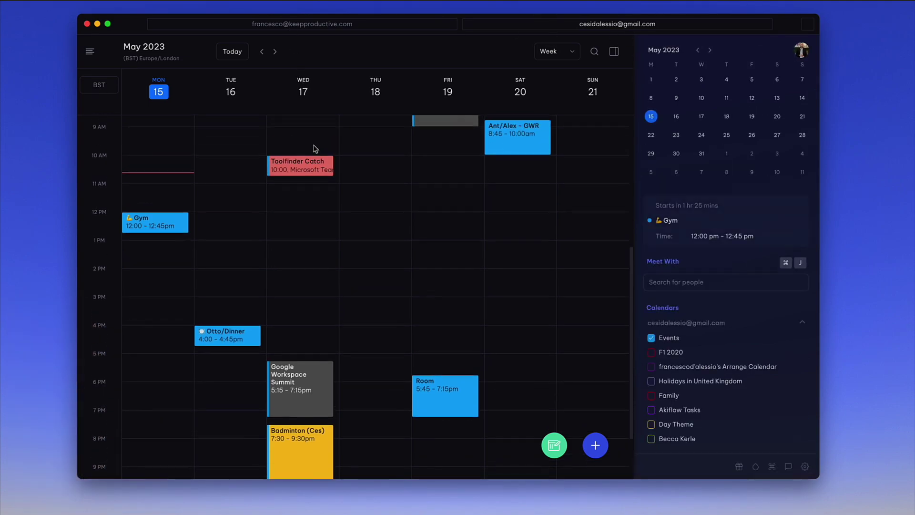
left_click(91, 52)
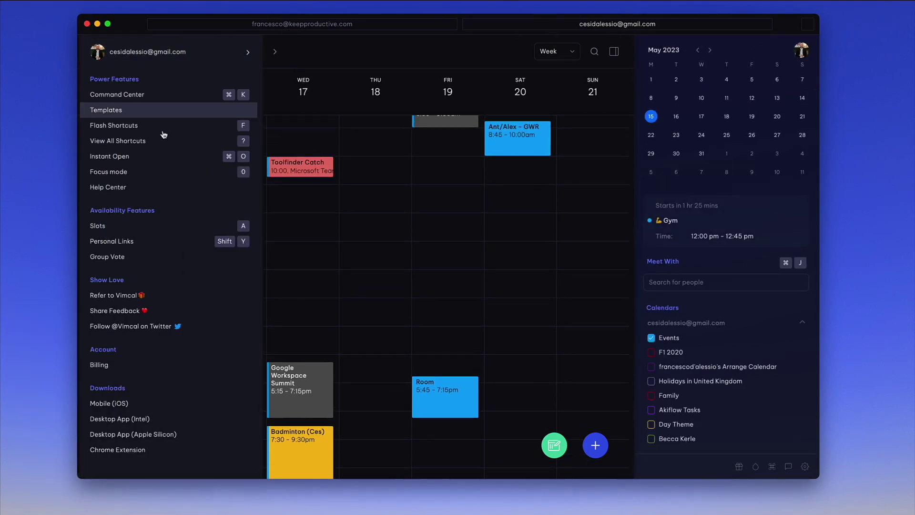
left_click(182, 171)
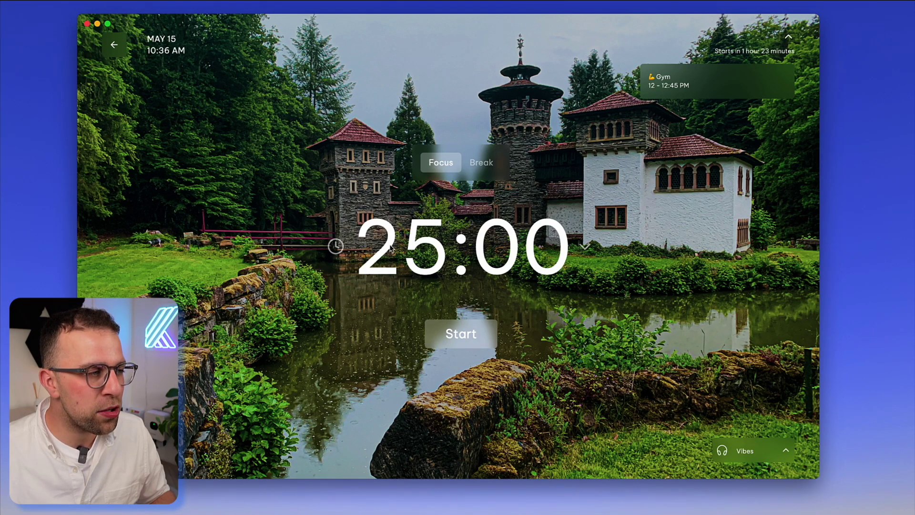
left_click(335, 246)
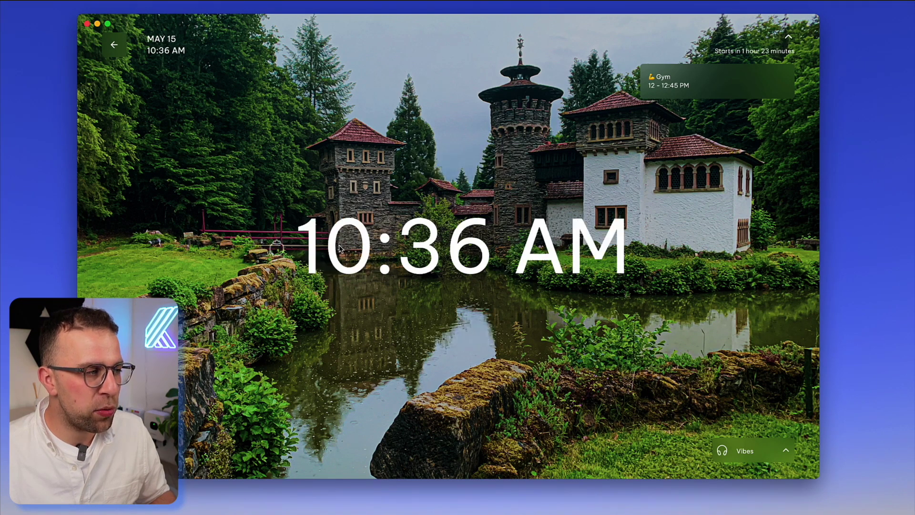
left_click(282, 249)
left_click(778, 448)
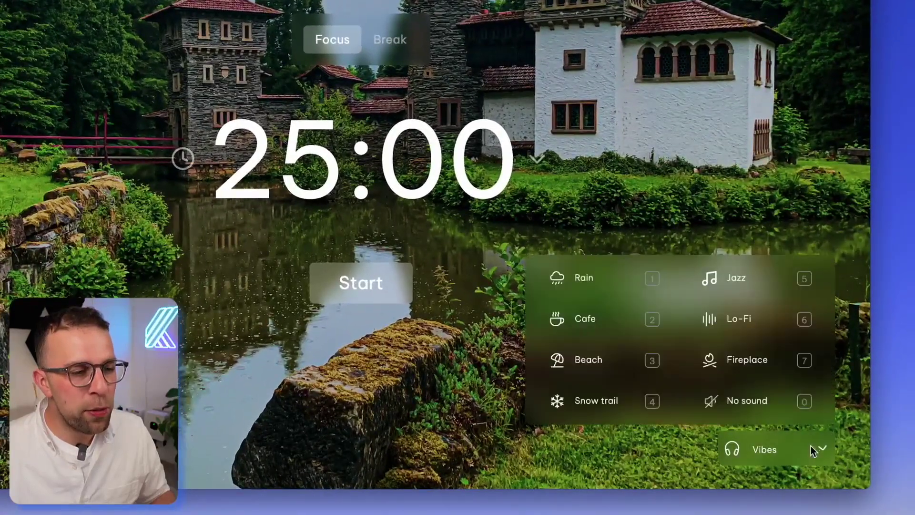
left_click(663, 190)
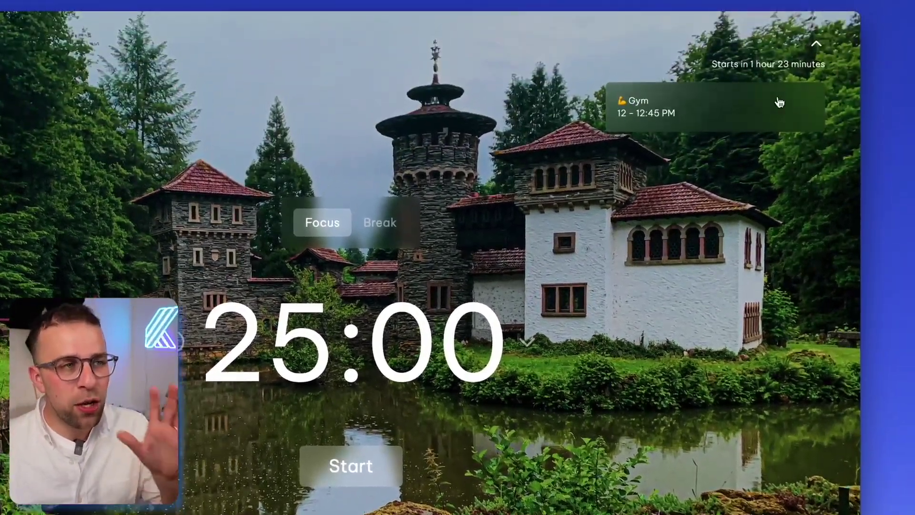
left_click(368, 230)
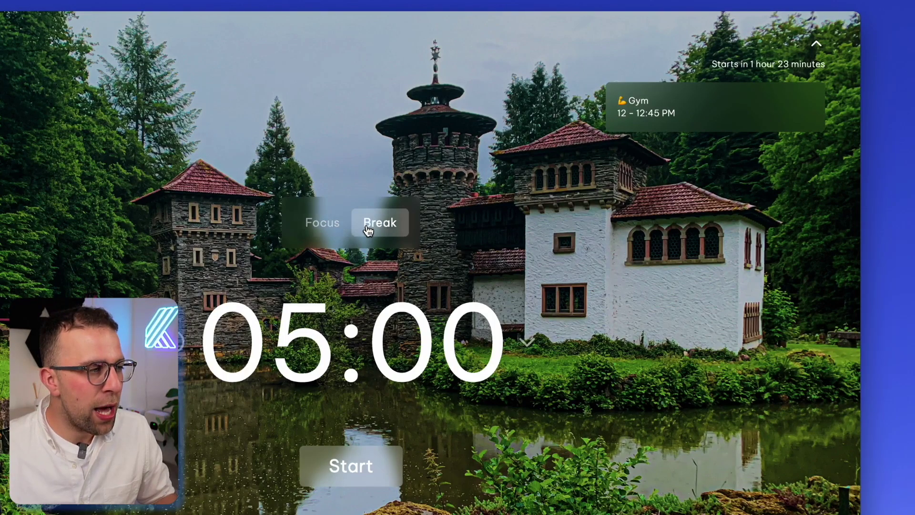
left_click(324, 227)
left_click(344, 476)
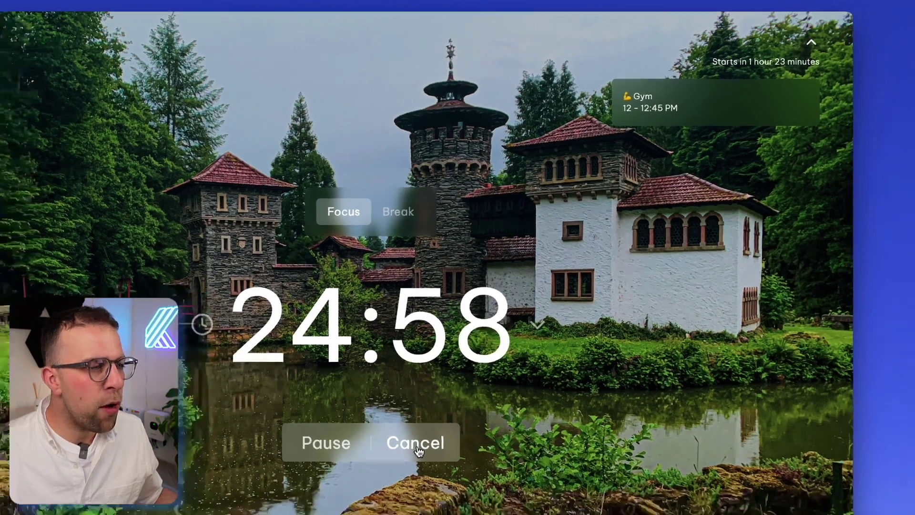
left_click(418, 451)
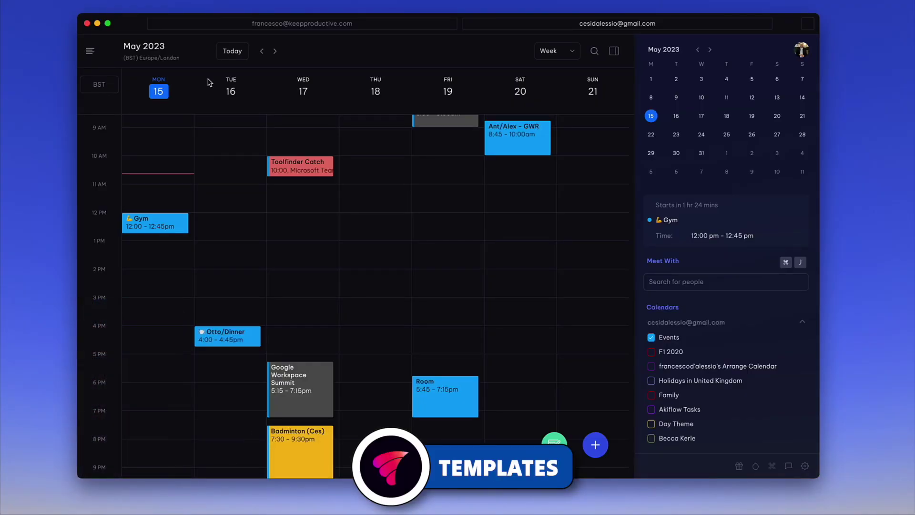
Start a new sticky note from the side menu's Templates list
left_click(90, 51)
left_click(153, 114)
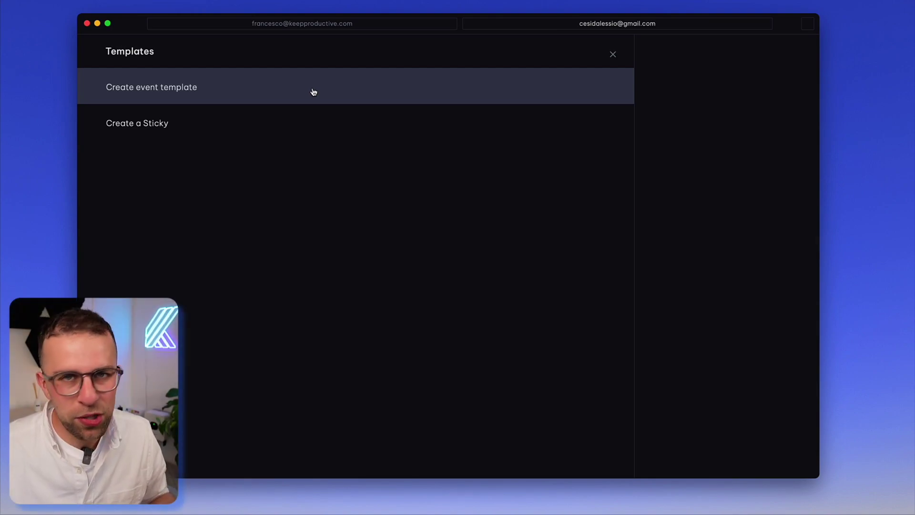
left_click(311, 120)
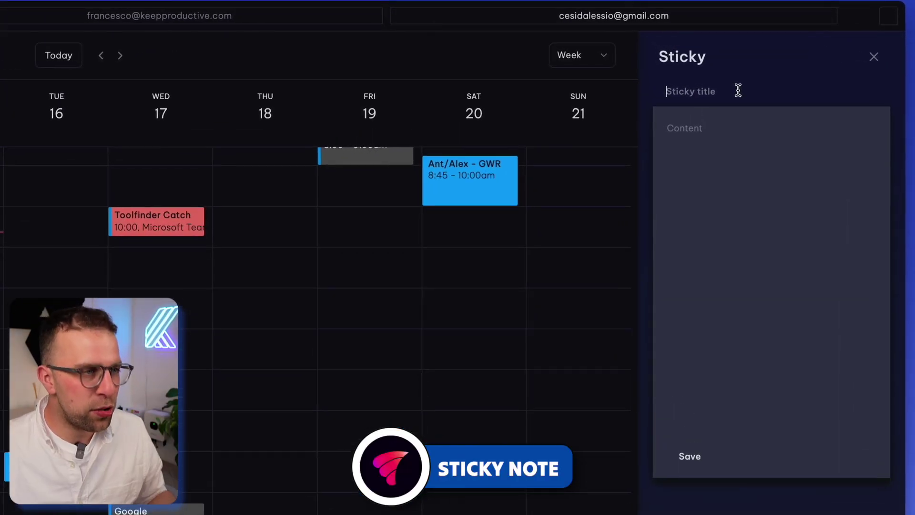
Title the sticky 'Home' with content 'objectives' and save it
type("Home")
key("Tab")
type("o")
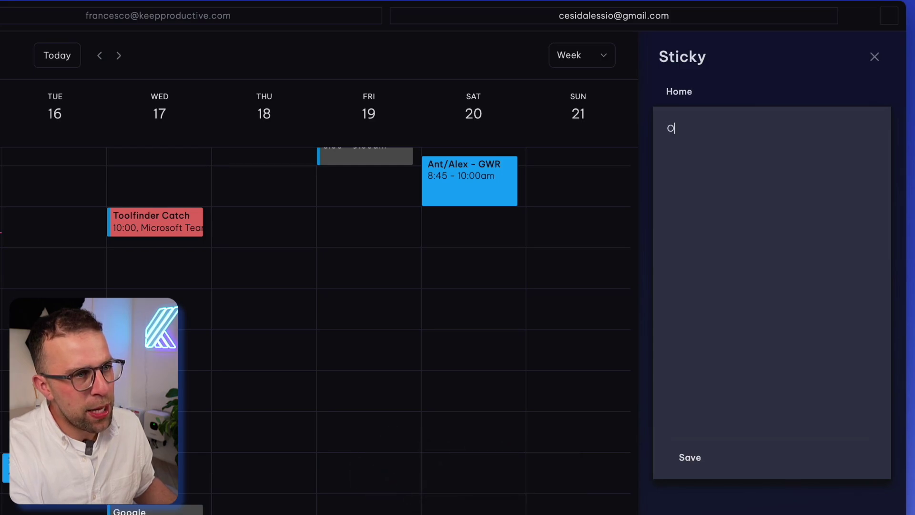
type("bjectives")
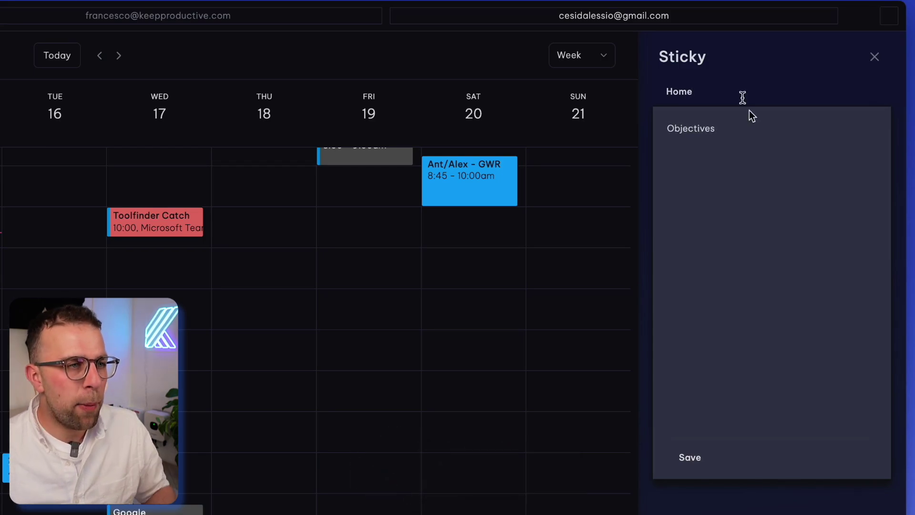
left_click(692, 457)
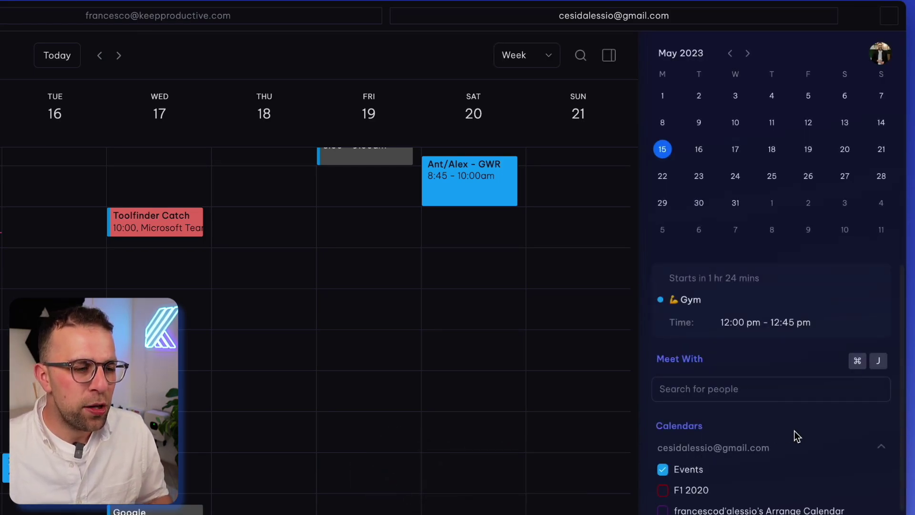
scroll(794, 431, "down", 4)
scroll(795, 435, "up", 4)
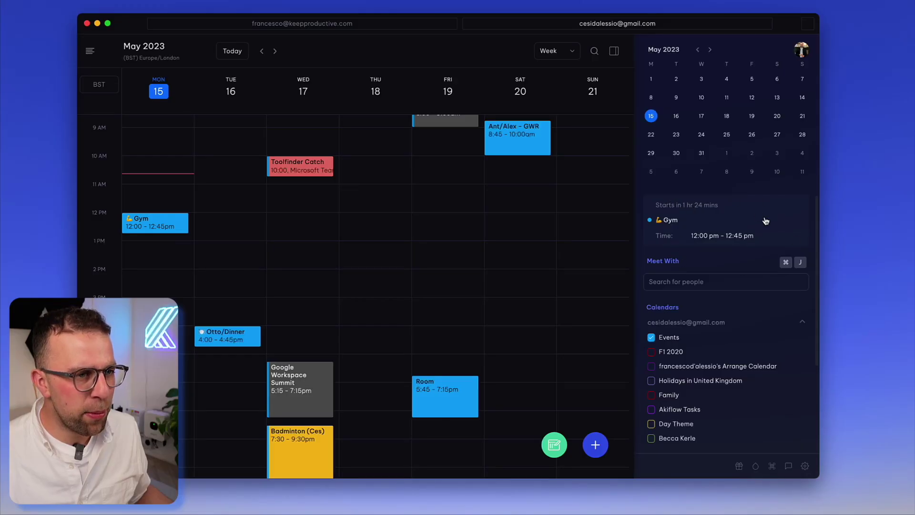
scroll(765, 220, "down", 5)
scroll(764, 221, "up", 5)
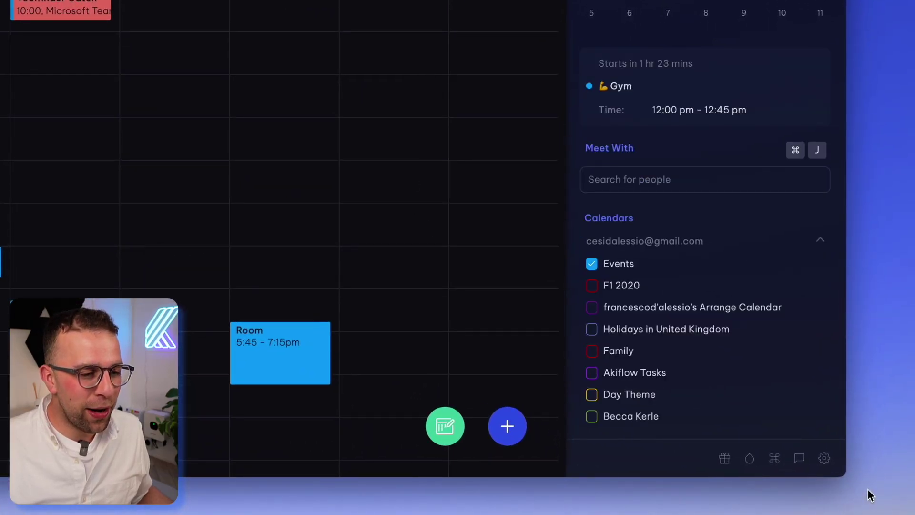
Open Vimcal's settings and look through the General page
left_click(825, 458)
scroll(246, 95, "down", 3)
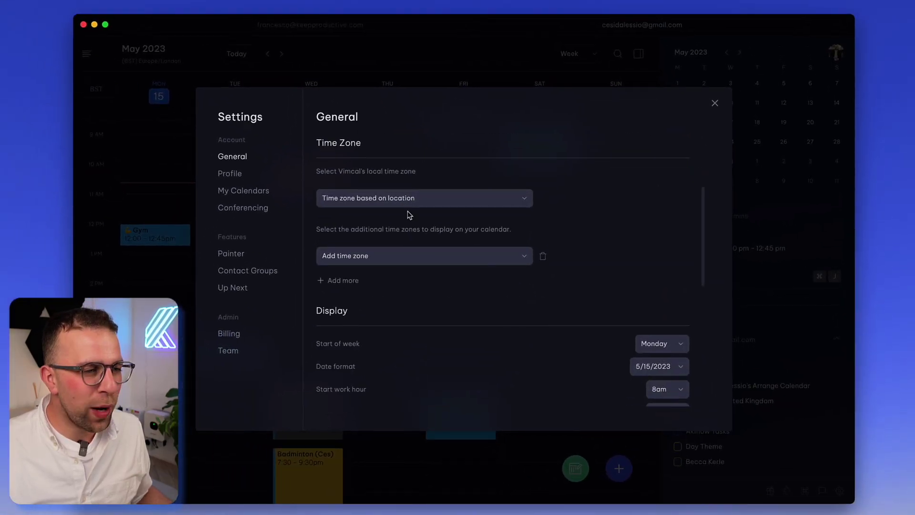
scroll(246, 94, "up", 3)
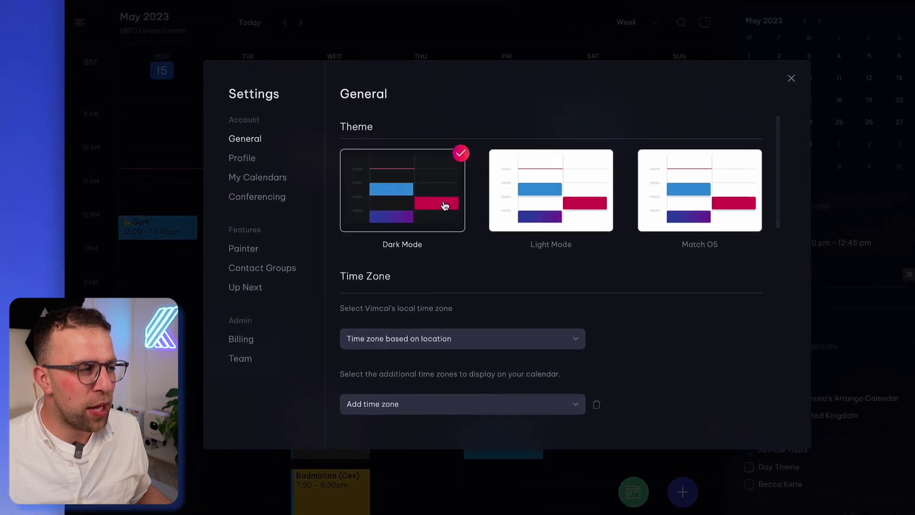
scroll(444, 205, "down", 10)
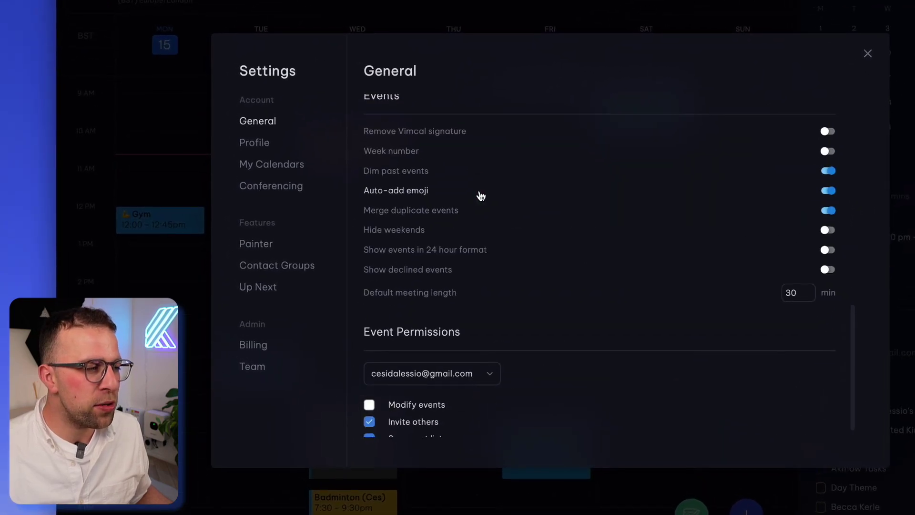
scroll(480, 195, "up", 2)
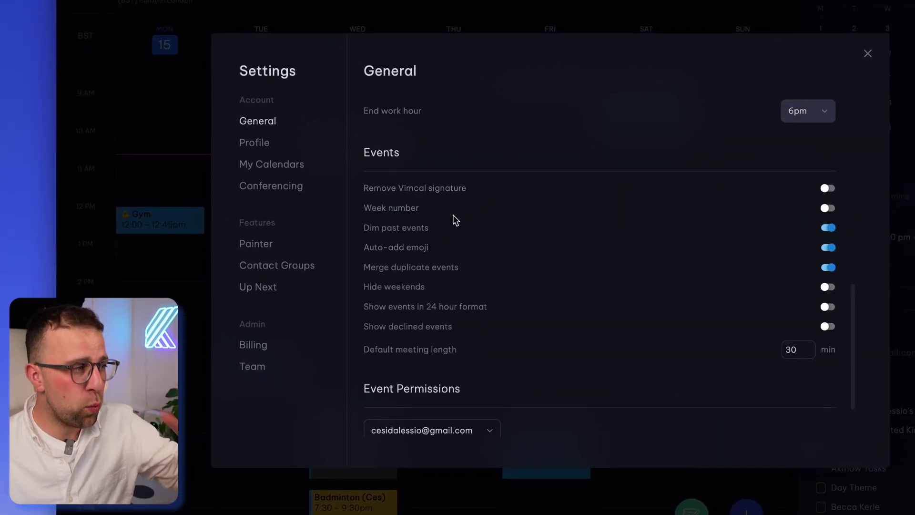
Browse the Painter, Up Next, My Calendars and Profile settings, then return to General
left_click(256, 243)
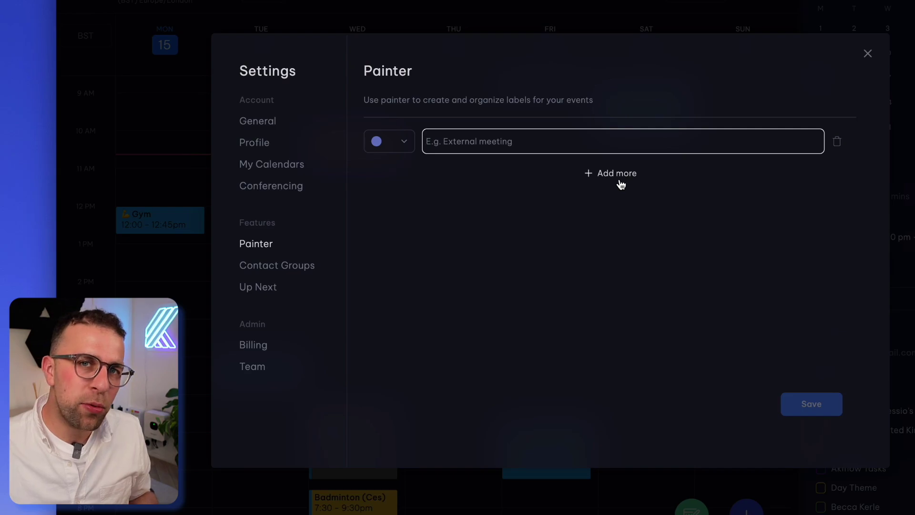
left_click(262, 289)
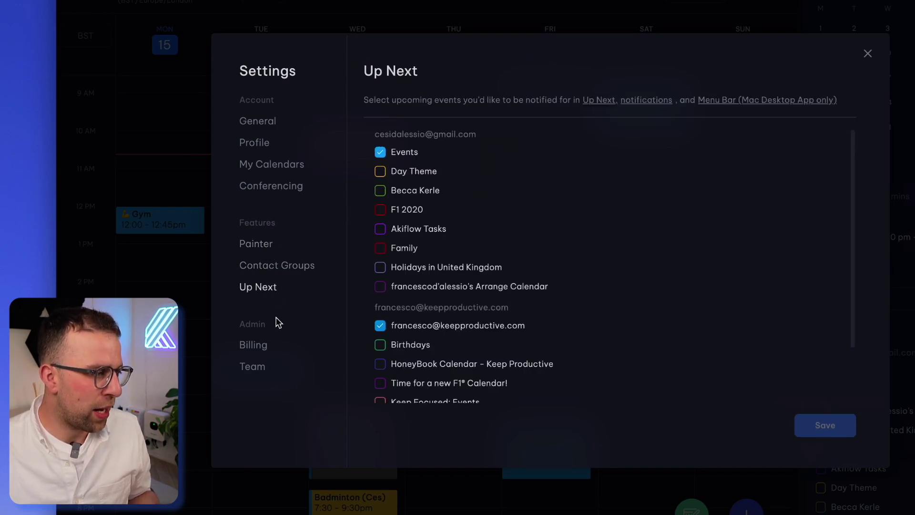
left_click(253, 164)
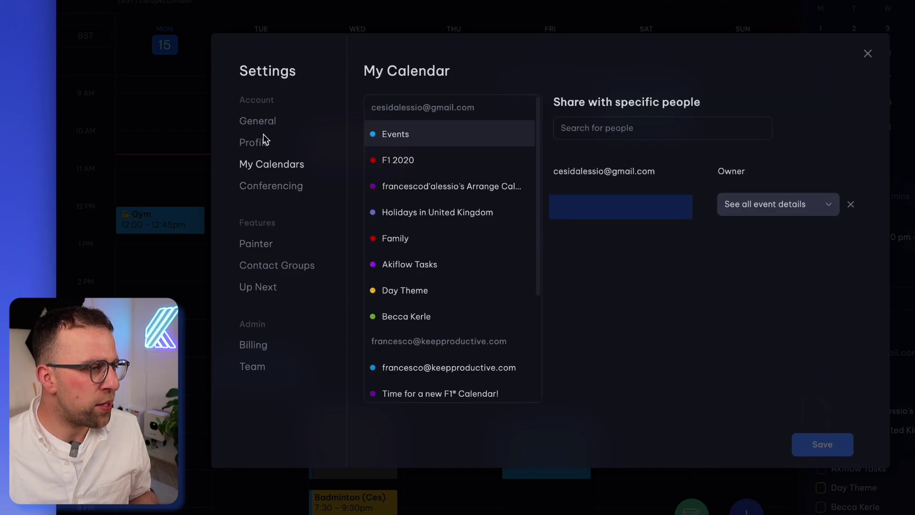
left_click(267, 143)
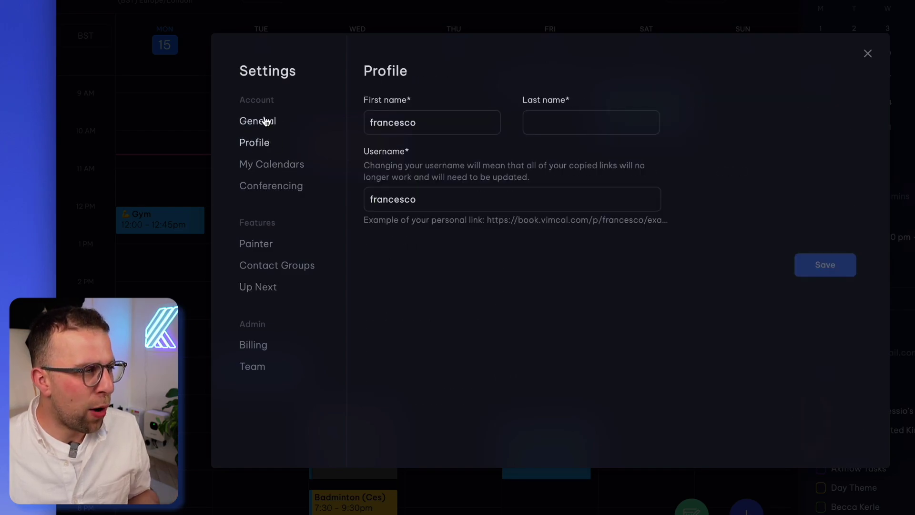
left_click(266, 121)
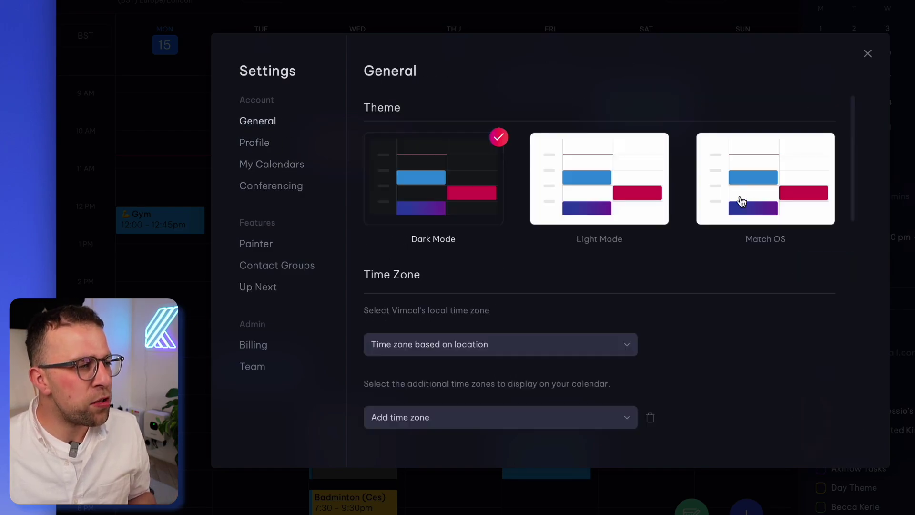
left_click(621, 204)
left_click(868, 53)
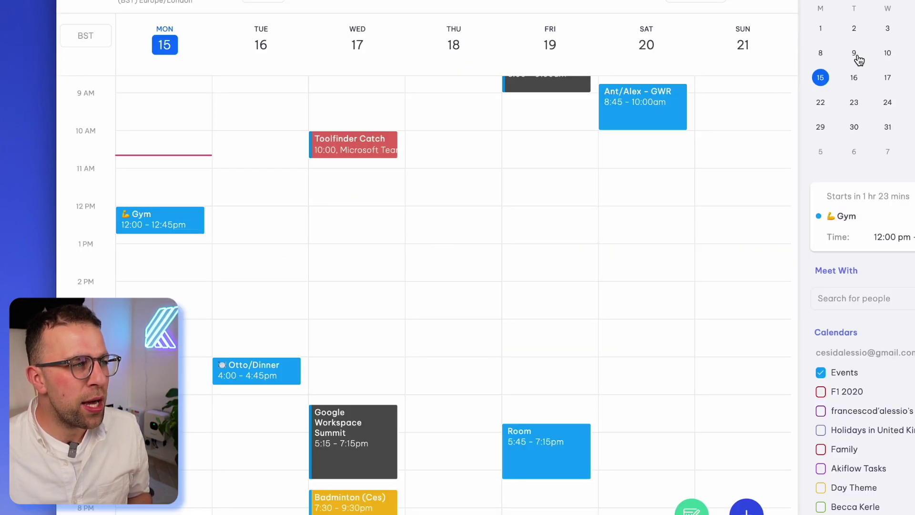
scroll(538, 236, "up", 1)
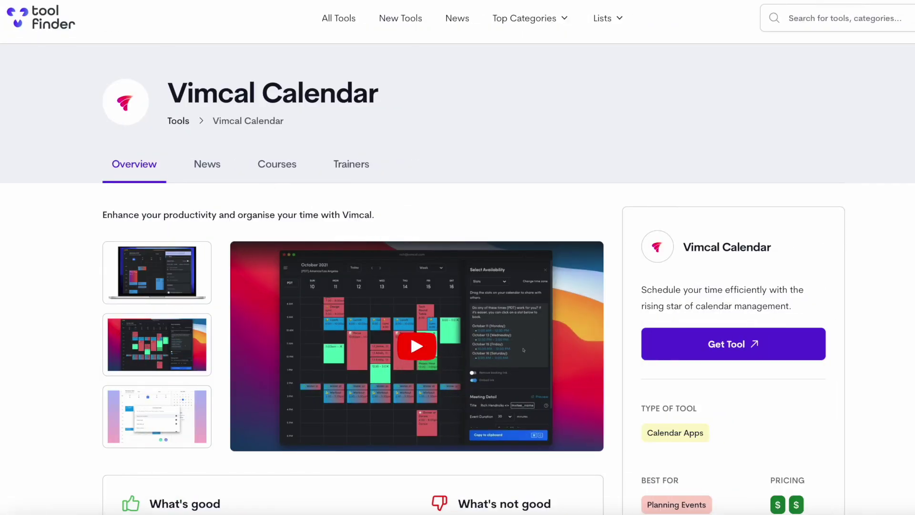
Scroll down to the Similar tools cards: Calendars 5, Magical and Outlook Calendar
scroll(457, 257, "down", 10)
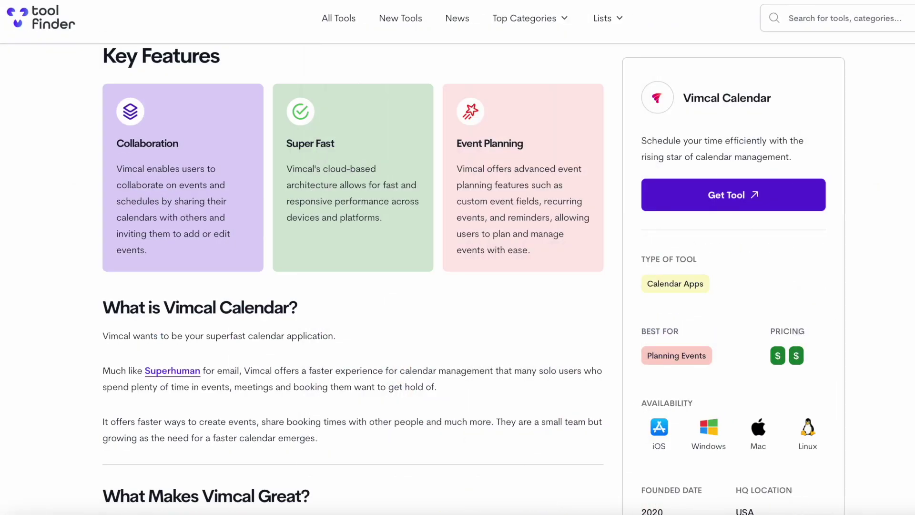
scroll(457, 257, "down", 10)
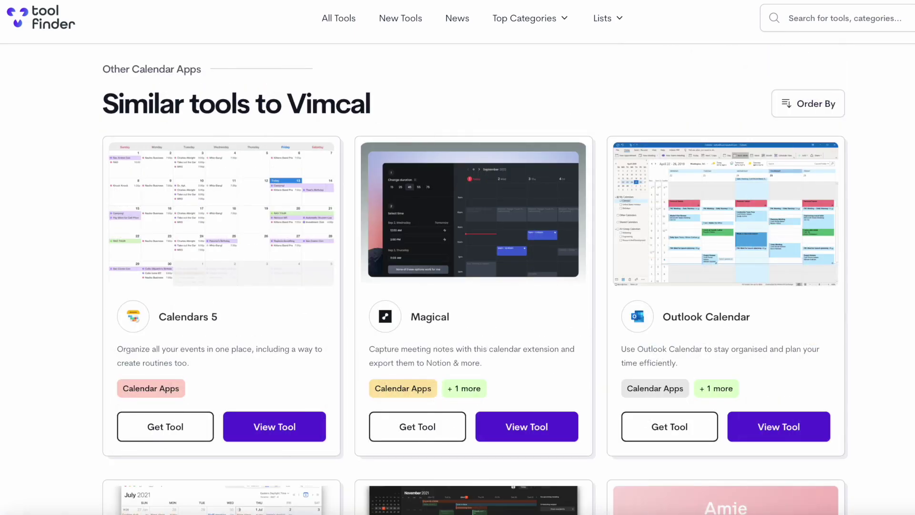